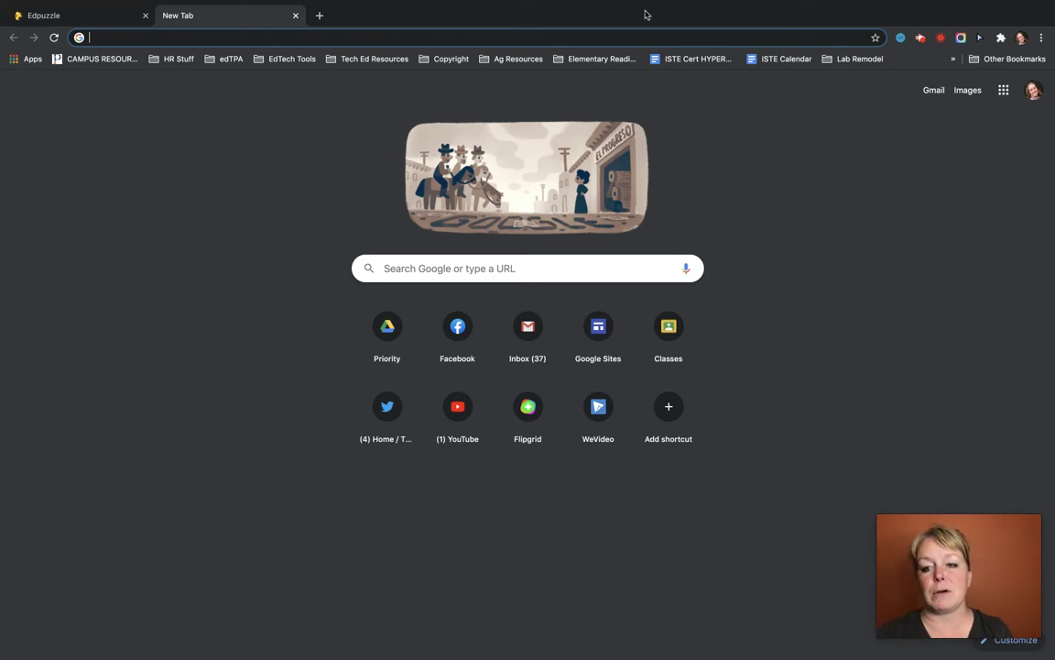
Step: Switch to the Edpuzzle page and save its bookmark in the Bookmarks Bar folder
{"action": "left_click", "coordinate": [763, 37]}
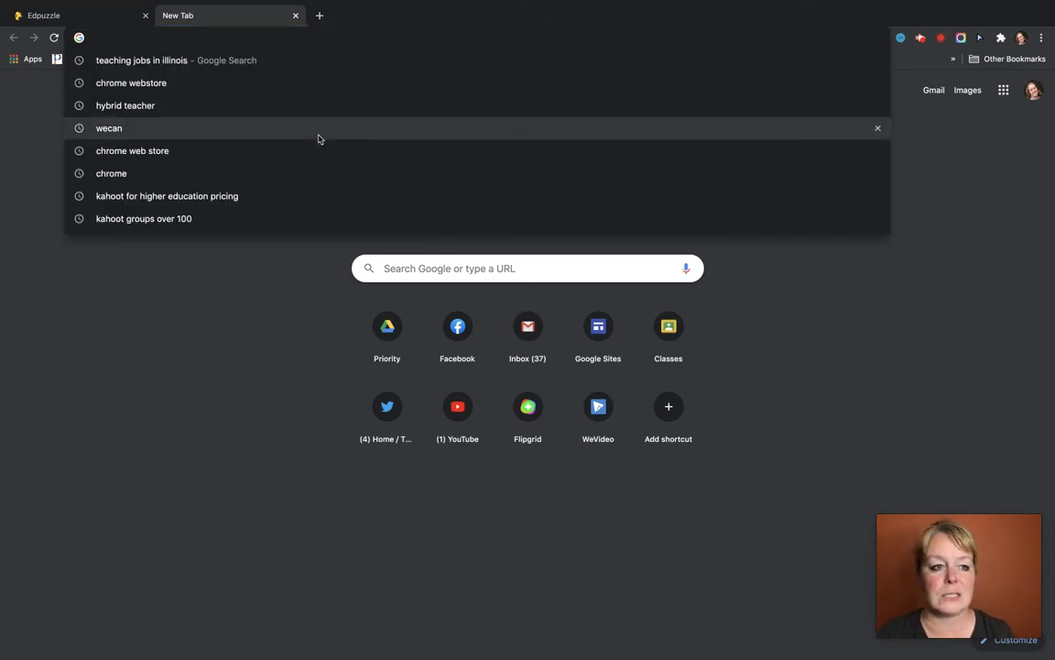
{"action": "left_click", "coordinate": [83, 20]}
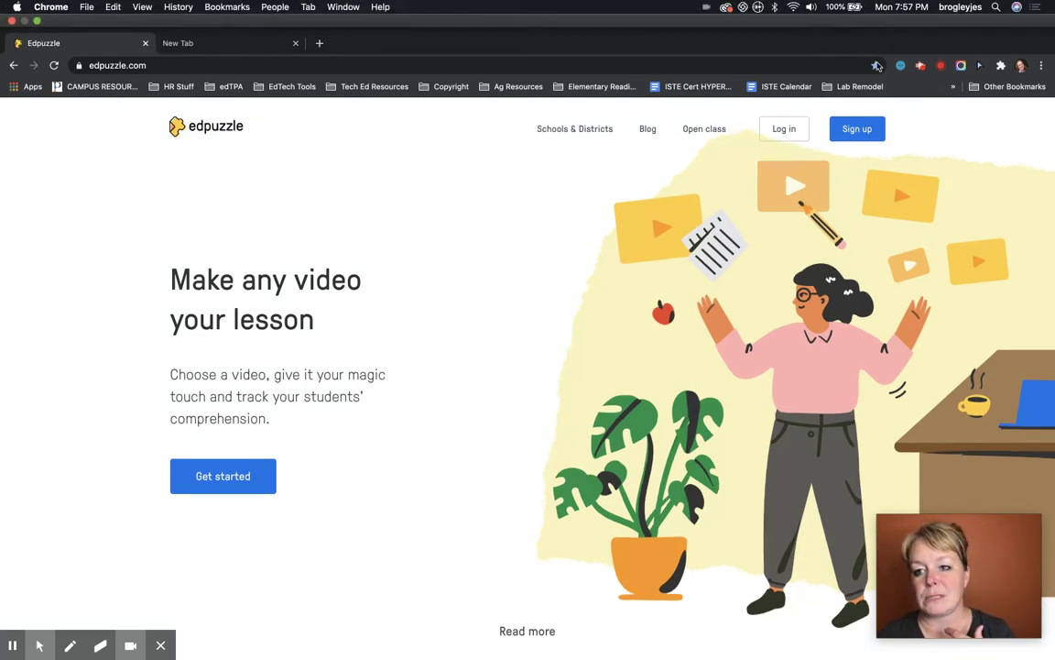
{"action": "left_click", "coordinate": [875, 66]}
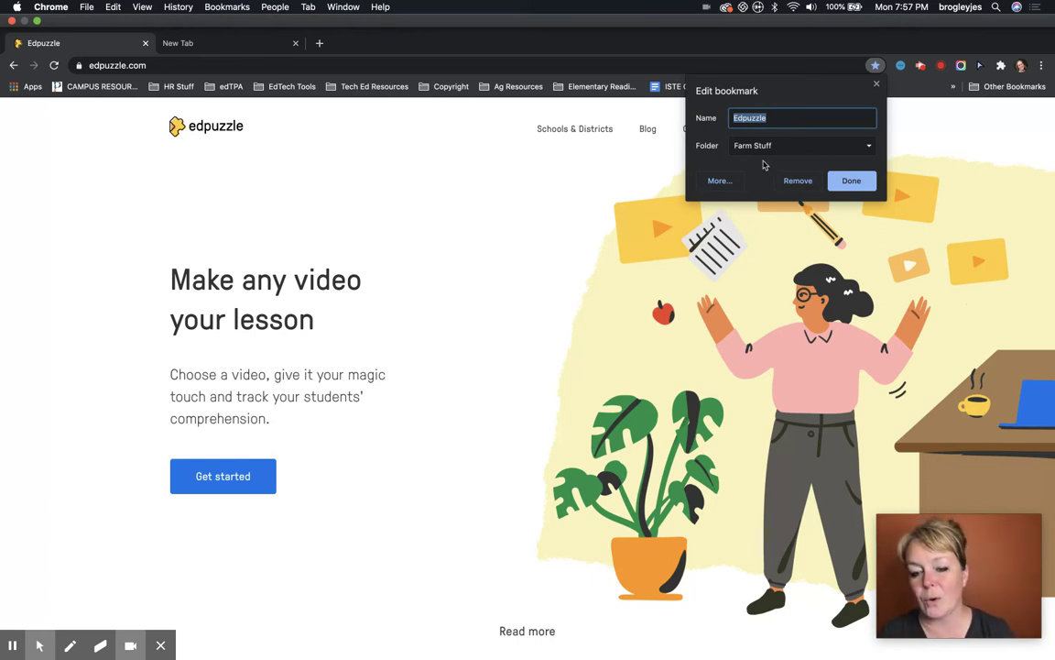
{"action": "left_click", "coordinate": [785, 152]}
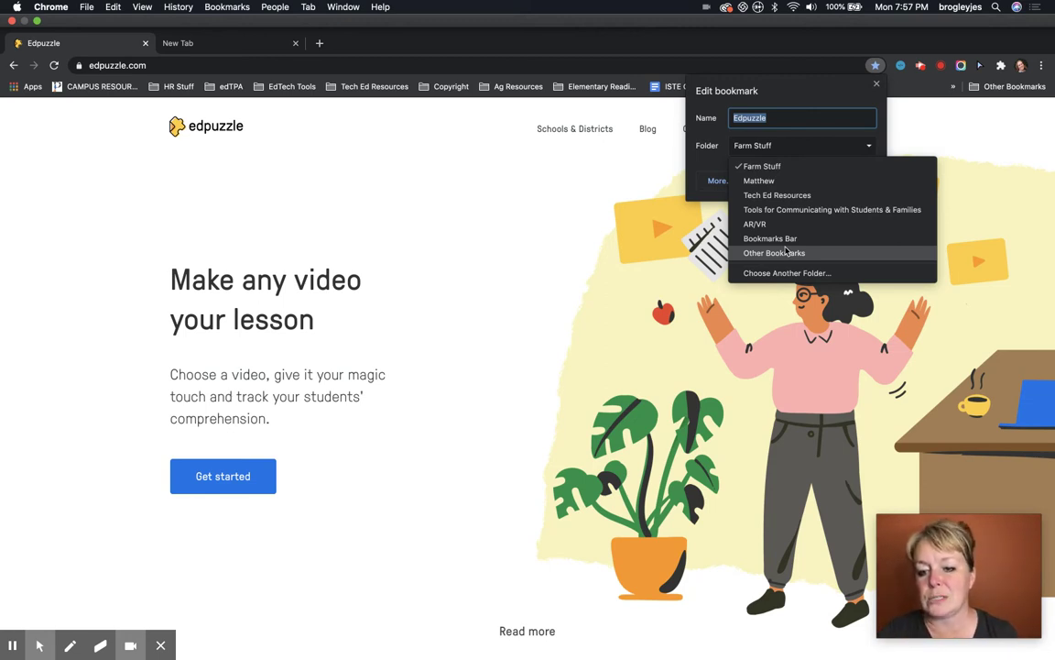
{"action": "left_click", "coordinate": [780, 242]}
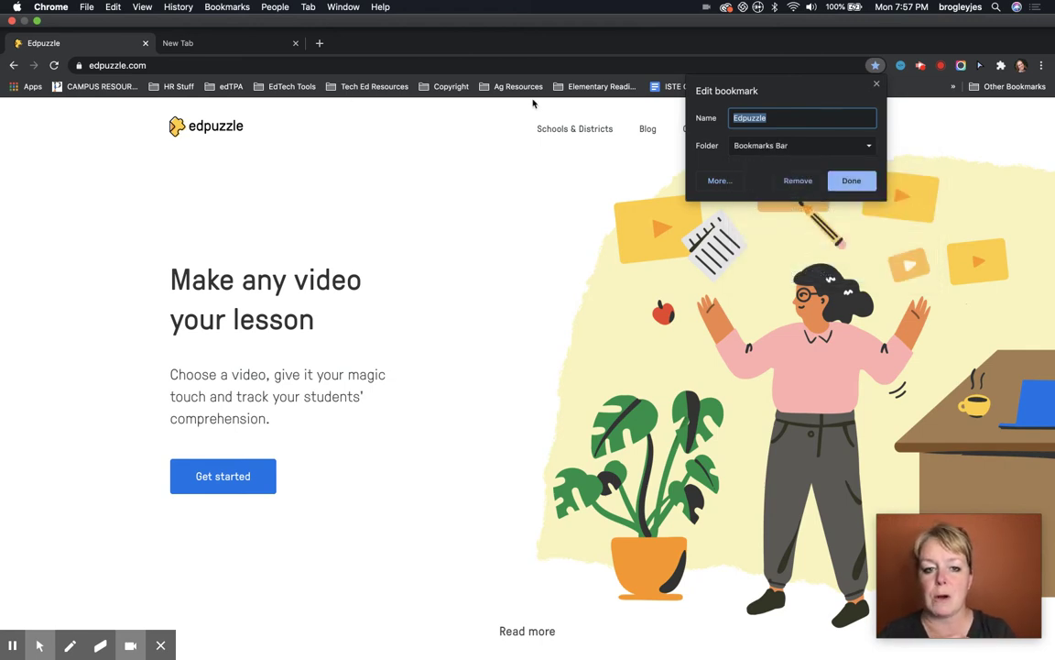
{"action": "left_click", "coordinate": [851, 180]}
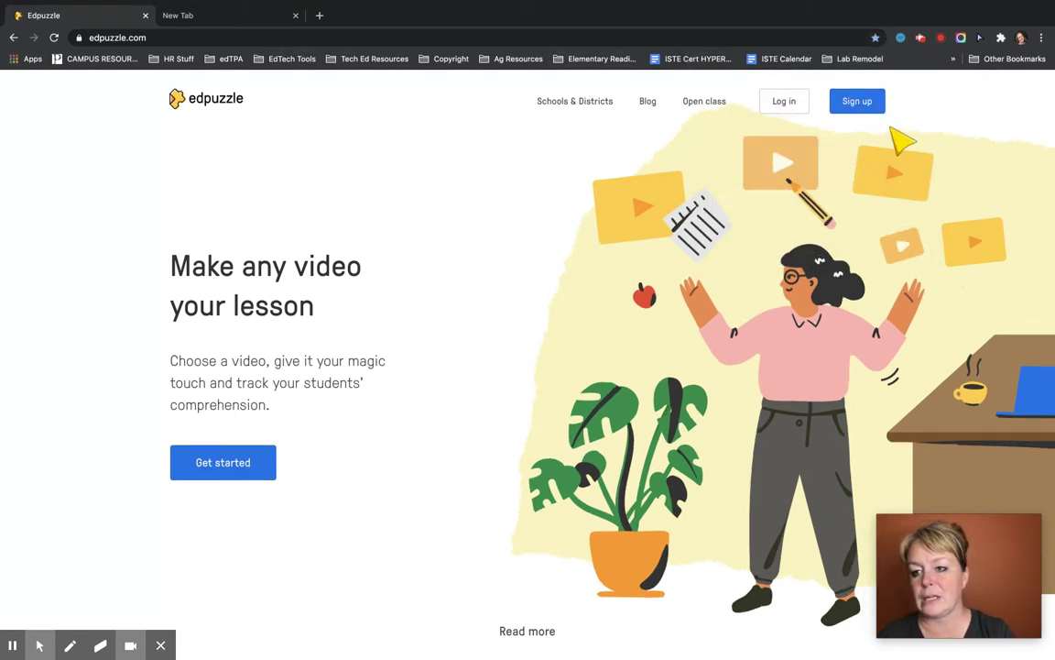
Step: Move the hidden Edpuzzle bookmark between the Copyright and Ag Resources folders on the bookmarks bar, and delete it
{"action": "left_click", "coordinate": [954, 59]}
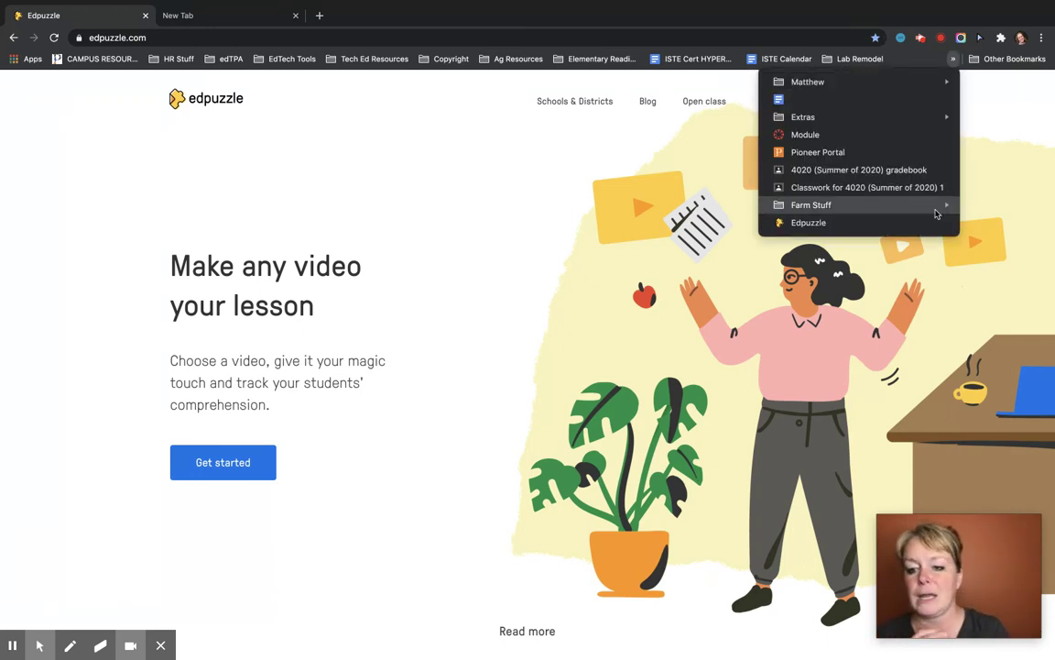
{"action": "mouse_move", "coordinate": [925, 229]}
{"action": "left_mouse_down"}
{"action": "mouse_move", "coordinate": [631, 142]}
{"action": "mouse_move", "coordinate": [477, 61]}
{"action": "left_mouse_up"}
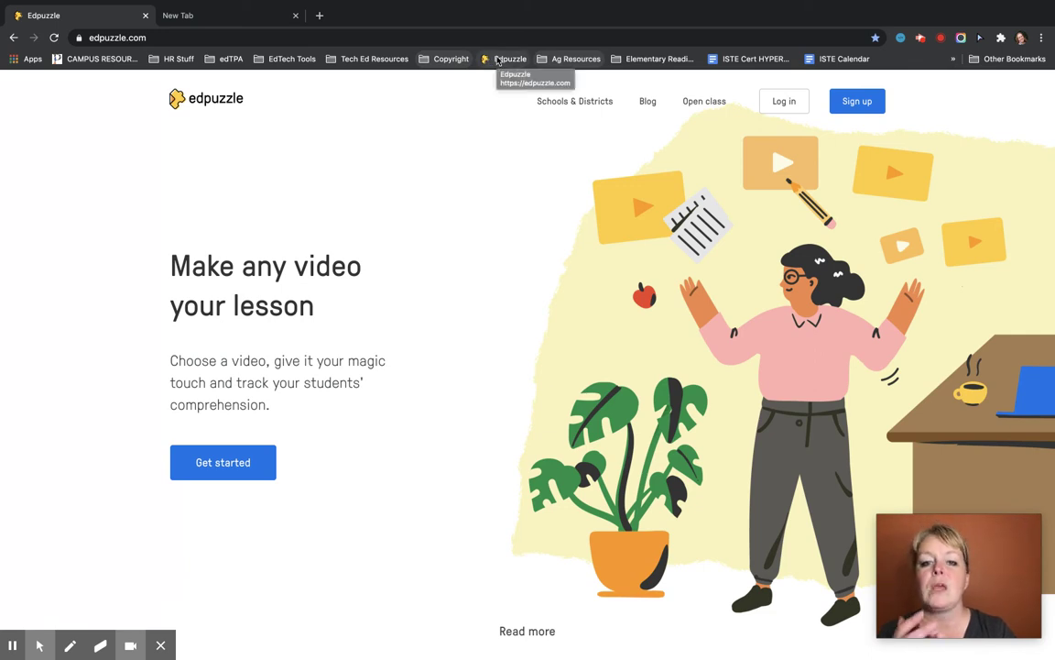
{"action": "right_click", "coordinate": [497, 60]}
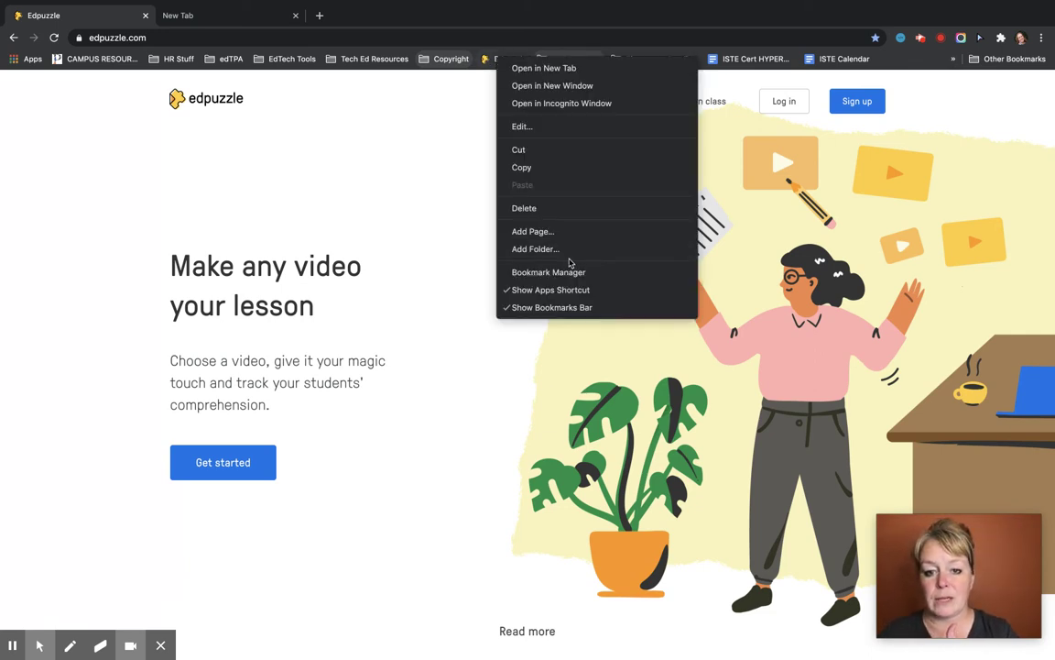
{"action": "left_click", "coordinate": [540, 209]}
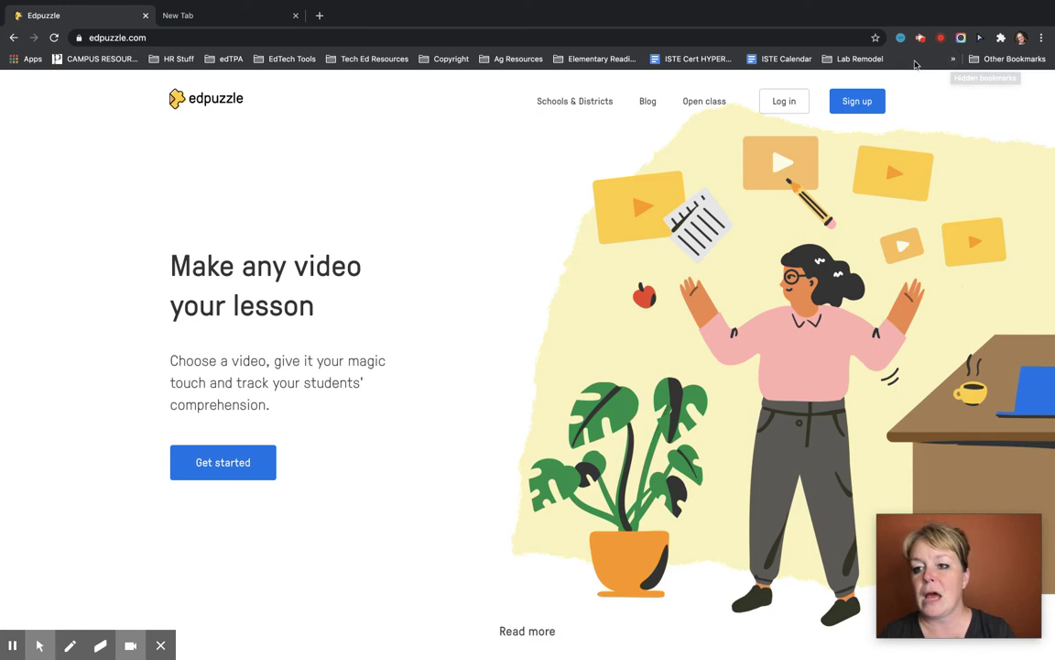
Step: Open the bookmark manager
{"action": "right_click", "coordinate": [916, 63]}
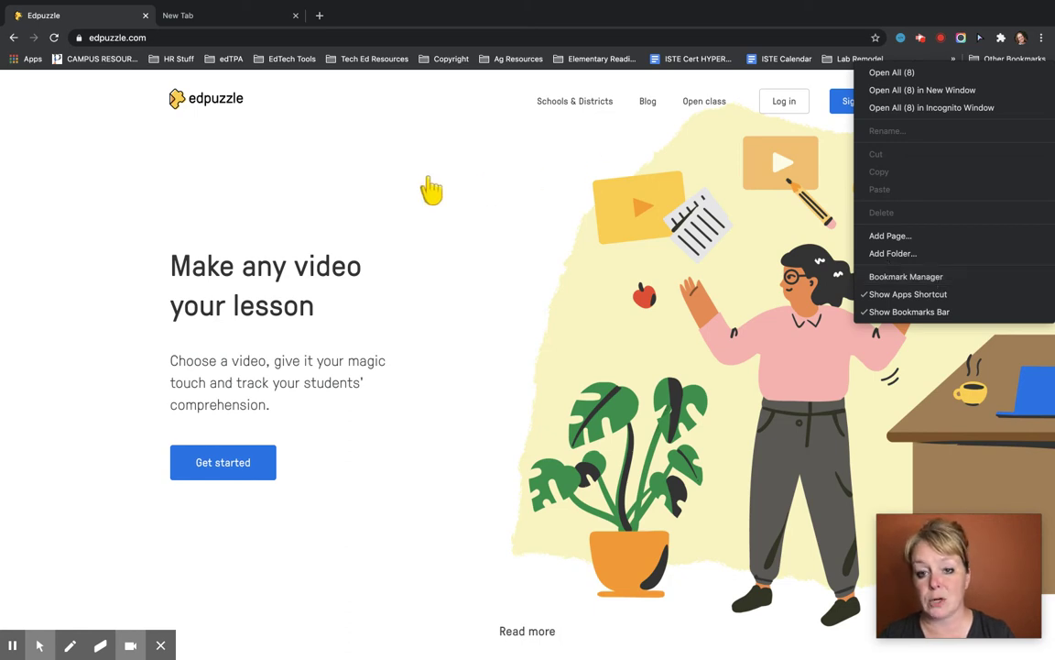
{"action": "left_click", "coordinate": [392, 174]}
{"action": "left_click", "coordinate": [1041, 38]}
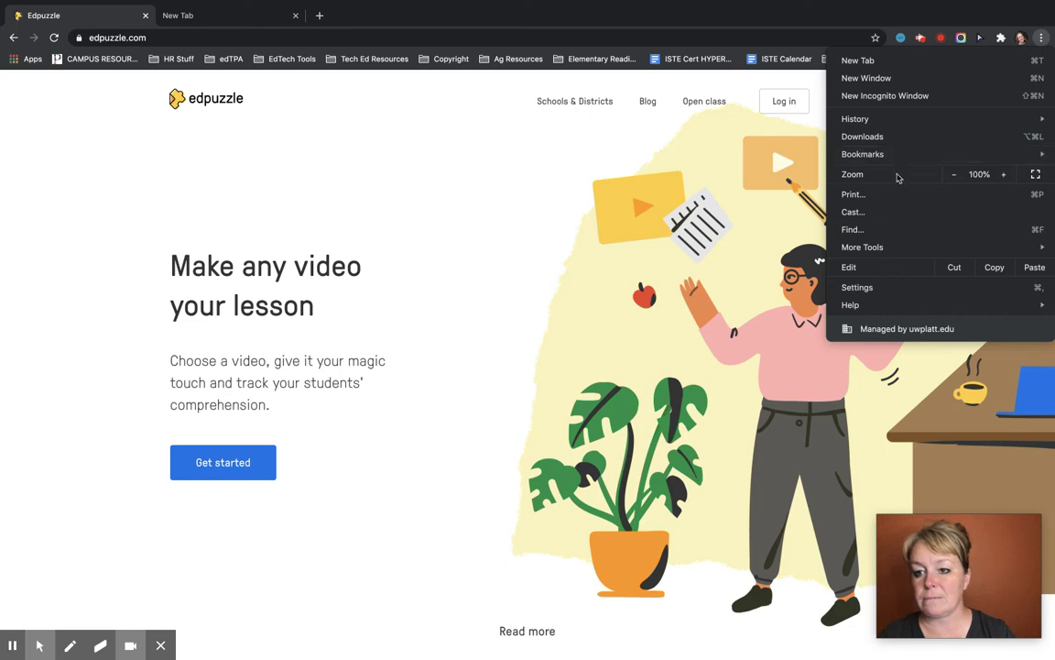
{"action": "mouse_move", "coordinate": [895, 155]}
{"action": "left_click", "coordinate": [659, 218]}
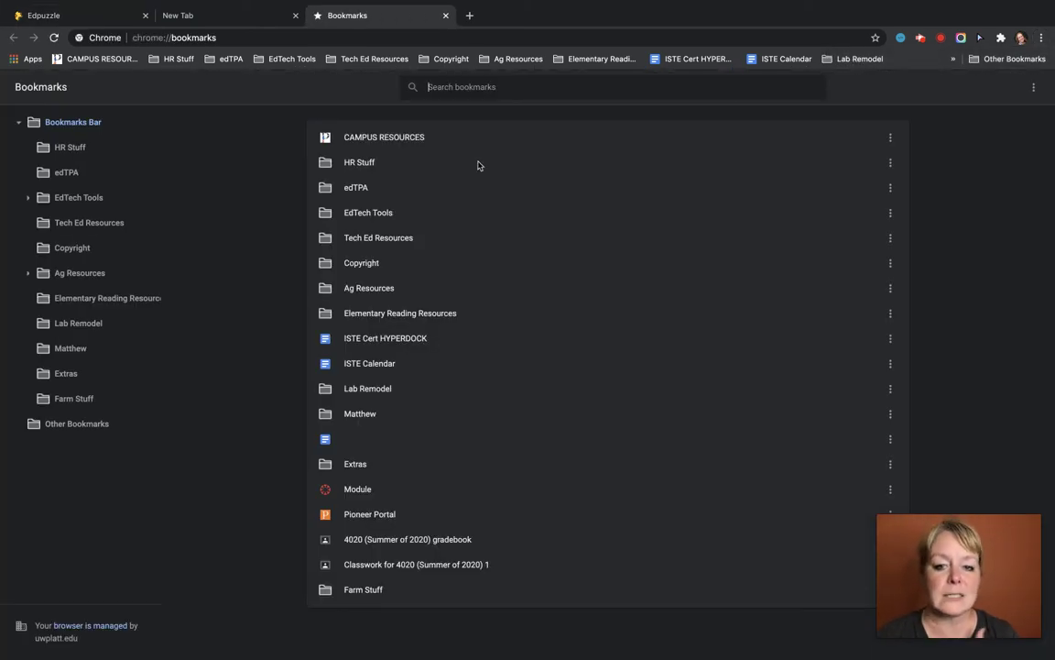
Step: Add a new bookmark folder named "edTech Tools" to the Bookmarks Bar
{"action": "left_click", "coordinate": [1030, 86]}
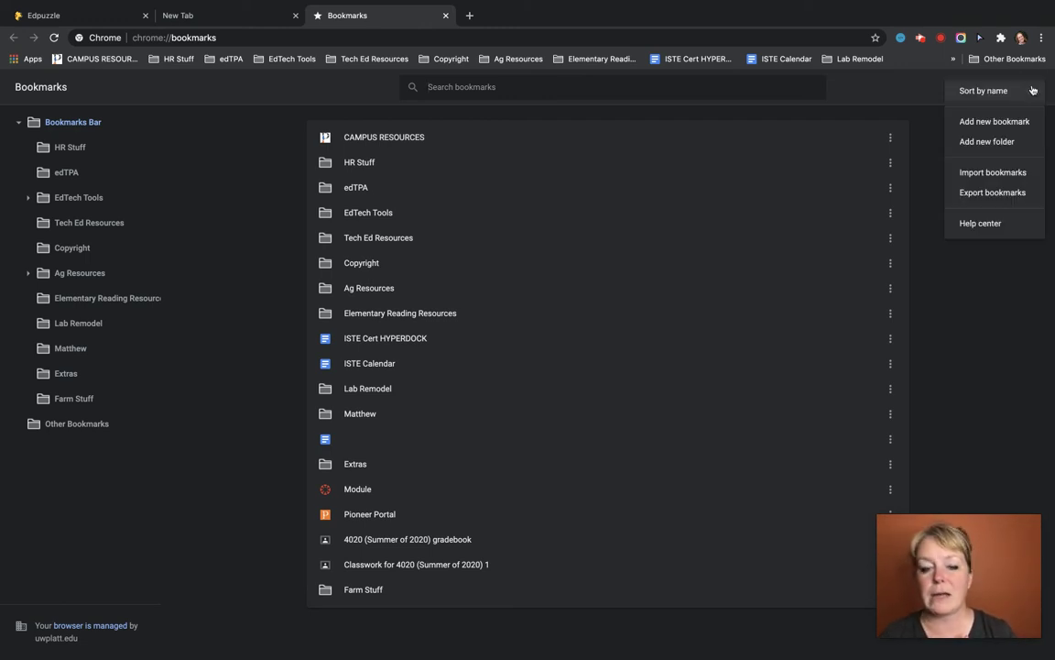
{"action": "left_click", "coordinate": [981, 145]}
{"action": "type", "text": "edTech Tools"}
{"action": "left_click", "coordinate": [654, 411]}
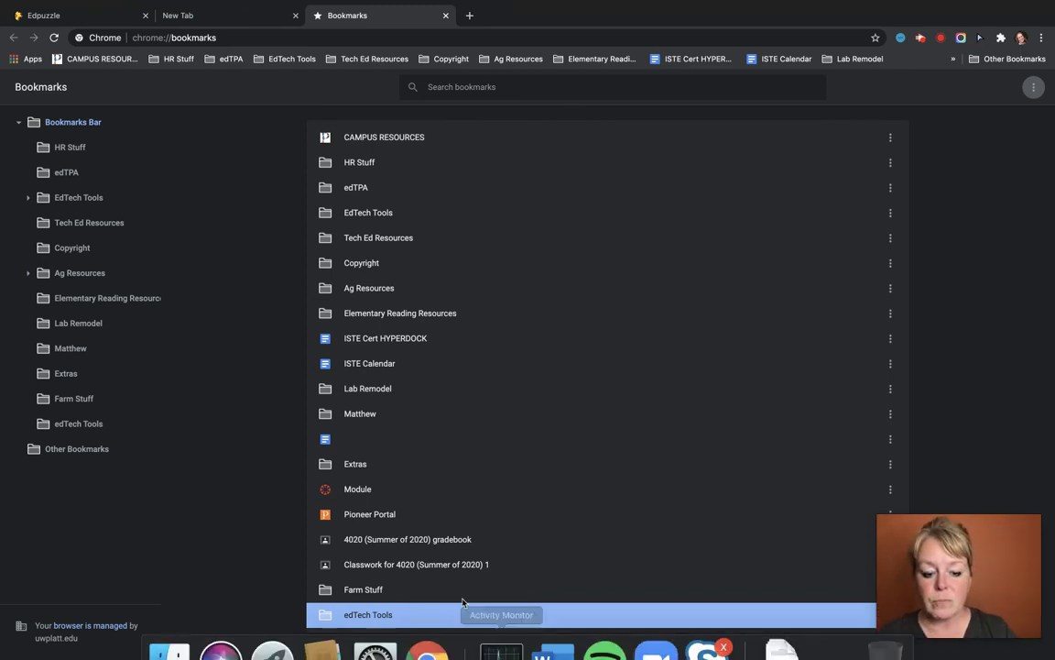
Step: Open the Edpuzzle website in a new tab
{"action": "mouse_move", "coordinate": [442, 16]}
{"action": "left_click", "coordinate": [469, 43]}
{"action": "left_click", "coordinate": [473, 69]}
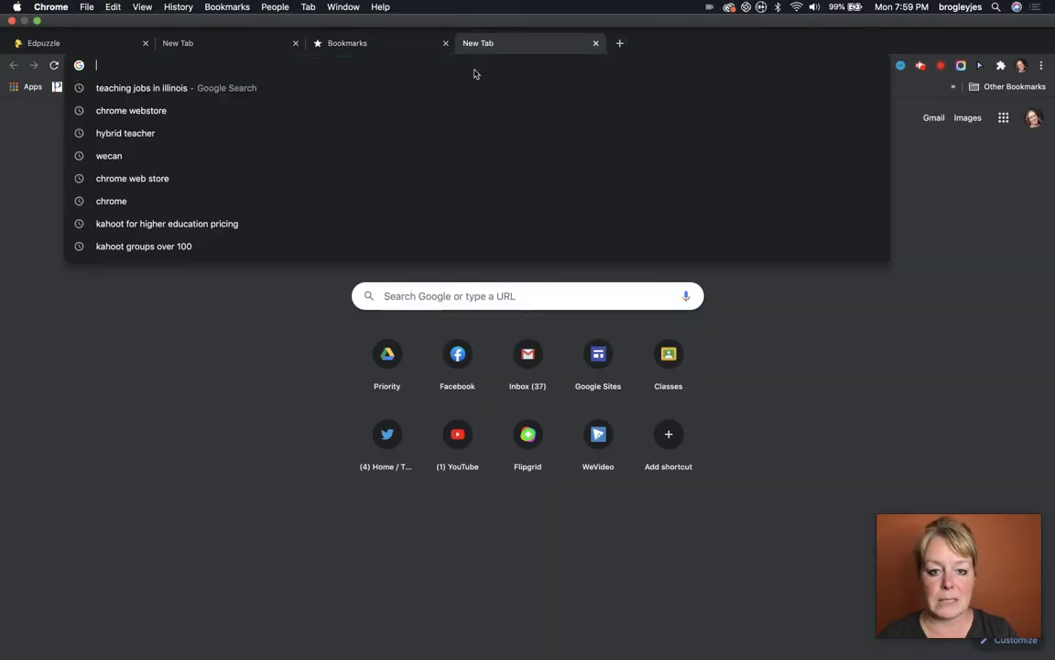
{"action": "type", "text": "edpu"}
{"action": "key", "text": "Return"}
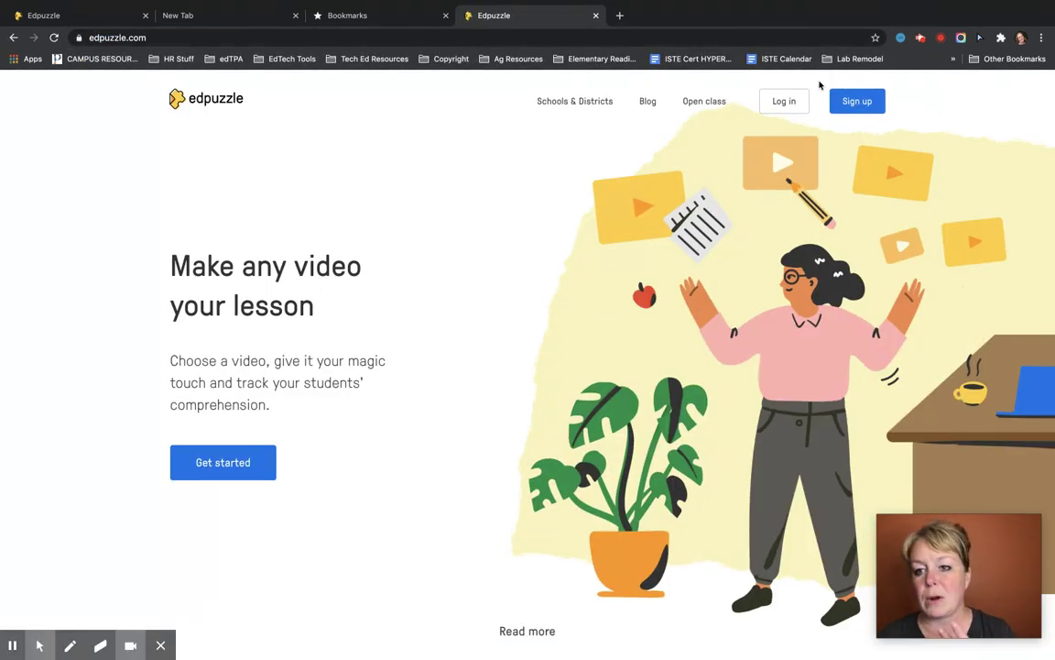
Step: Bookmark the Edpuzzle page in the edTech Tools folder
{"action": "left_click", "coordinate": [875, 38]}
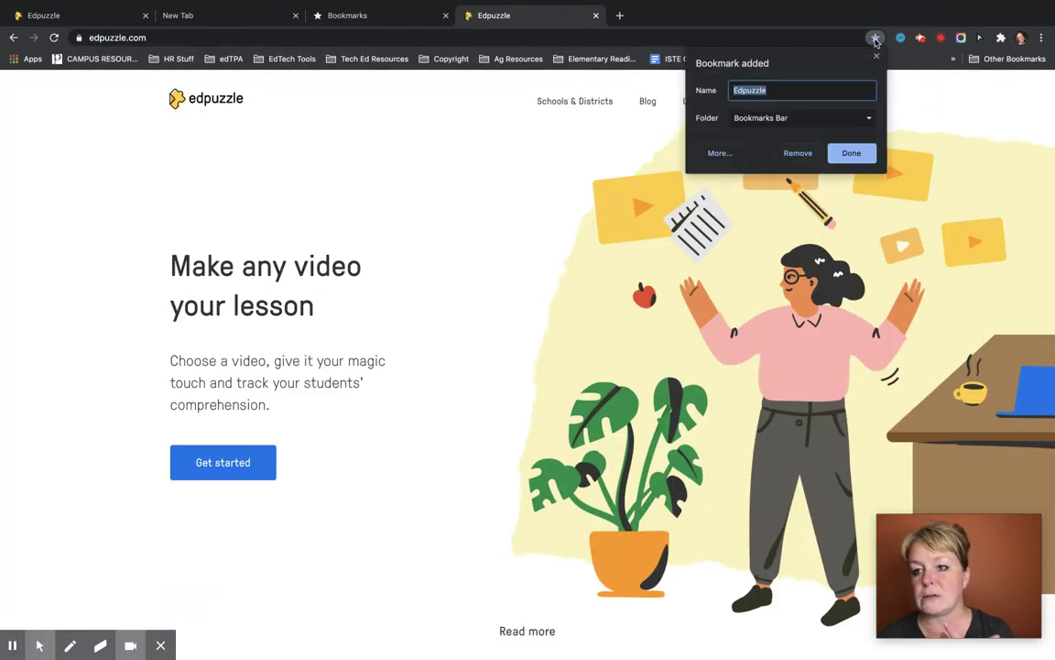
{"action": "left_click", "coordinate": [767, 126]}
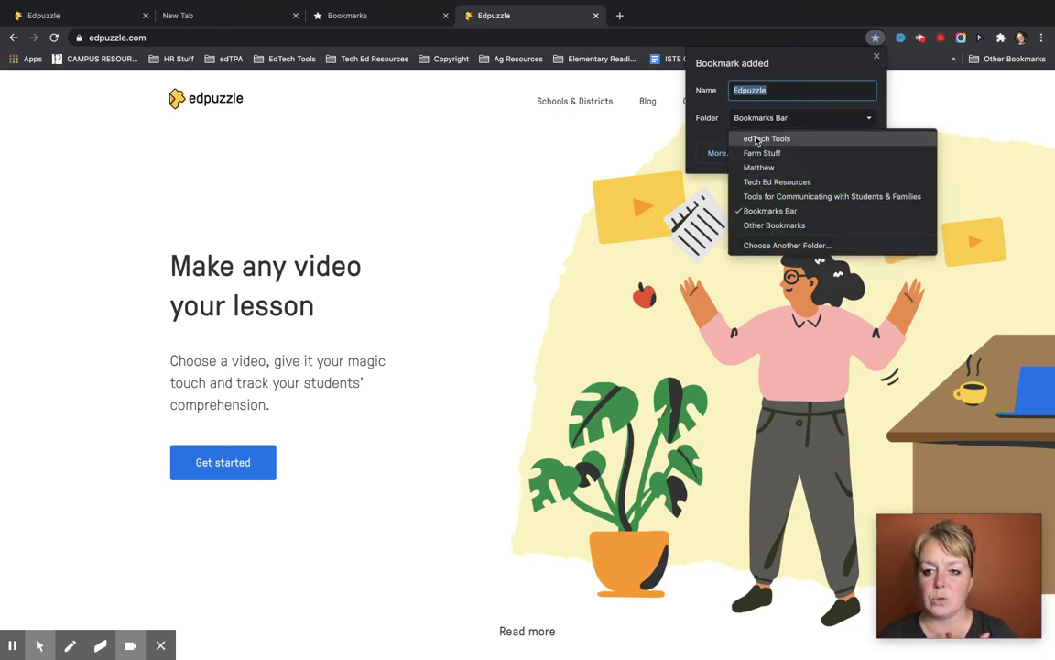
{"action": "left_click", "coordinate": [755, 139]}
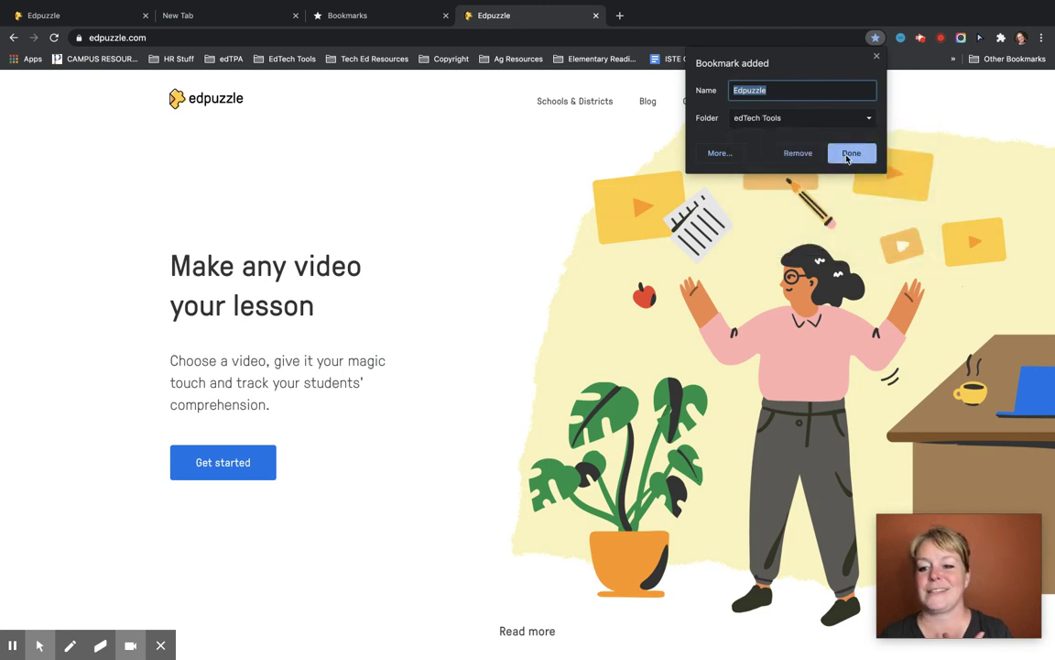
{"action": "key", "text": "Return"}
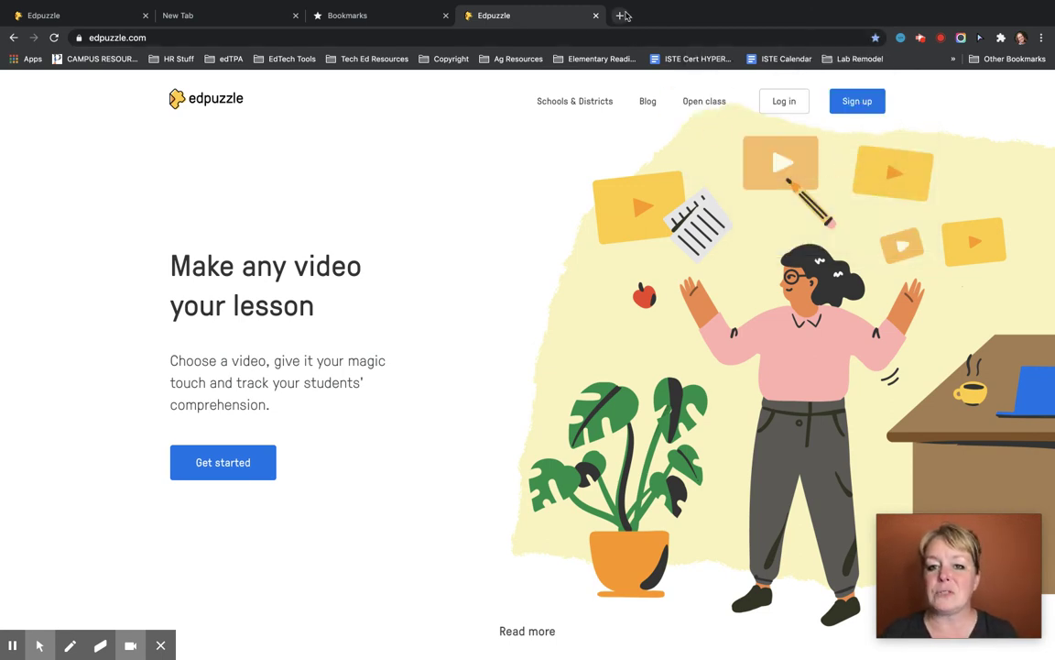
Step: In the bookmark manager, move the Module bookmark into the edTech Tools folder and Pioneer Portal into Other Bookmarks
{"action": "right_click", "coordinate": [926, 62]}
{"action": "left_click", "coordinate": [906, 274]}
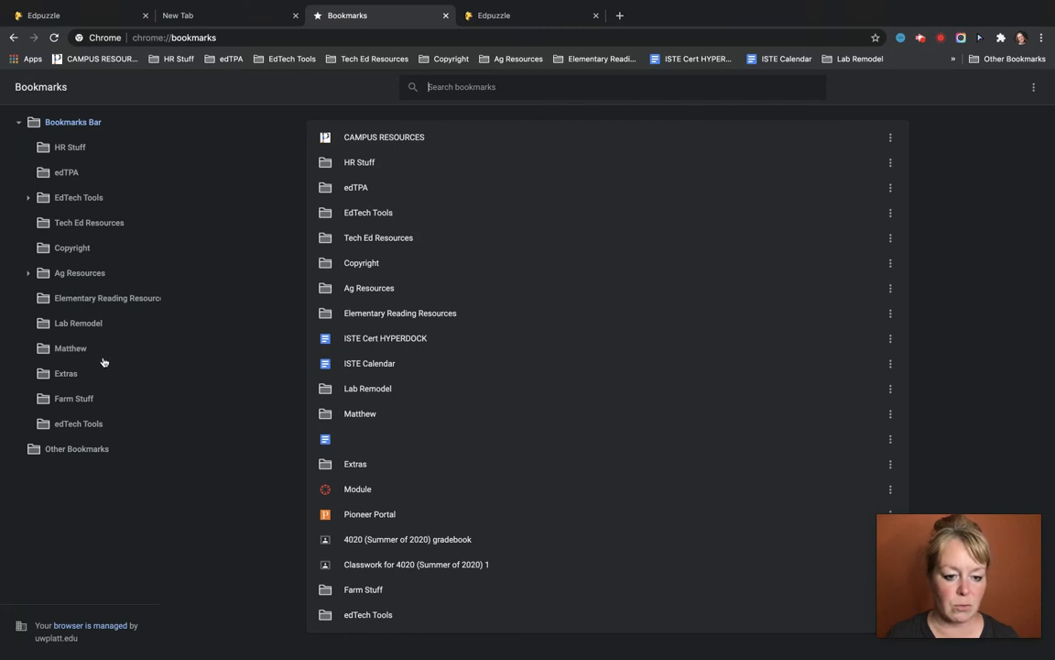
{"action": "left_click_drag", "start_coordinate": [365, 492], "coordinate": [102, 423]}
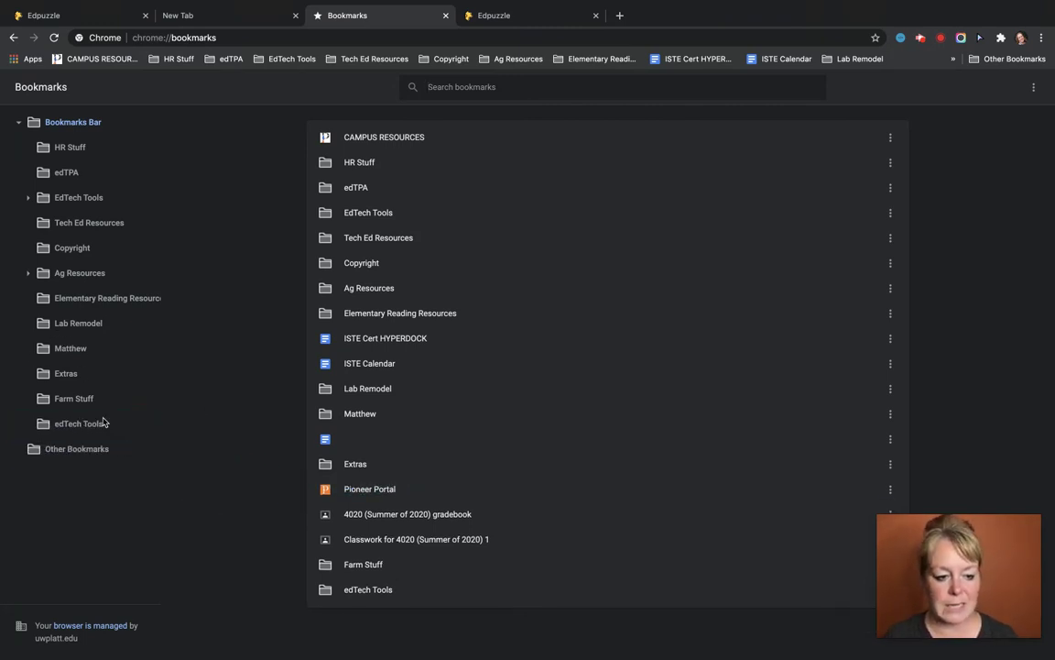
{"action": "left_click_drag", "start_coordinate": [380, 493], "coordinate": [88, 449]}
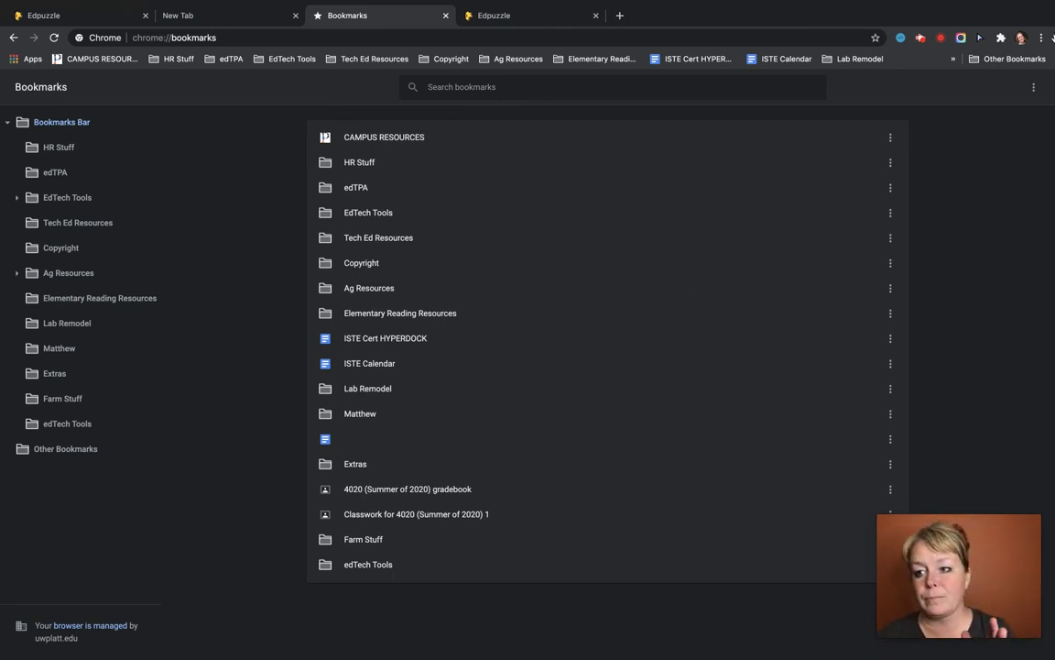
{"action": "left_click", "coordinate": [1033, 87]}
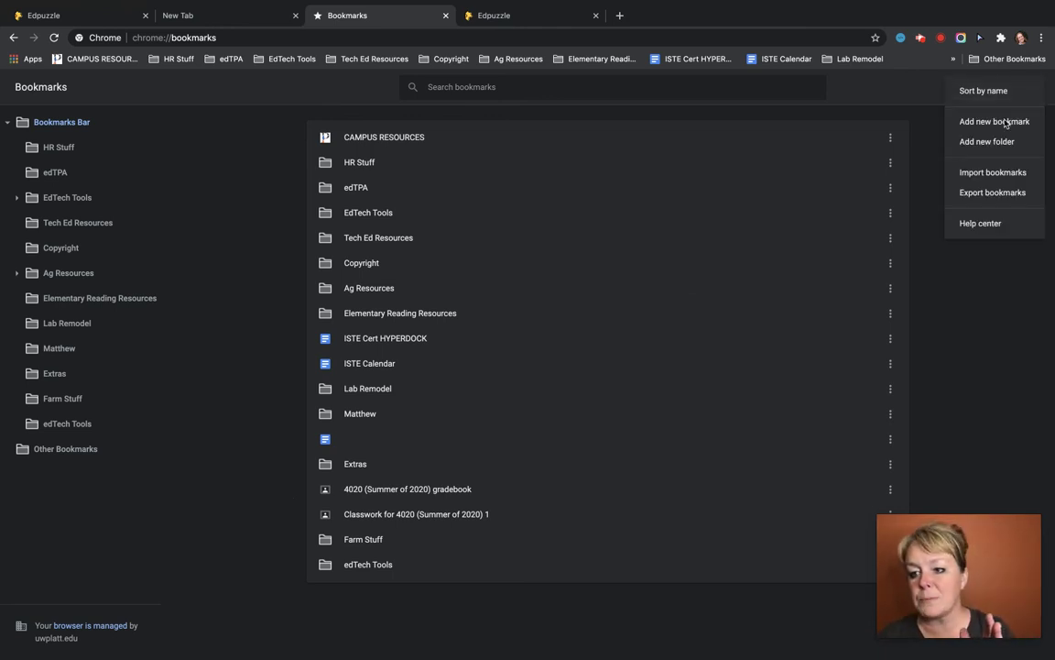
{"action": "left_click", "coordinate": [982, 199]}
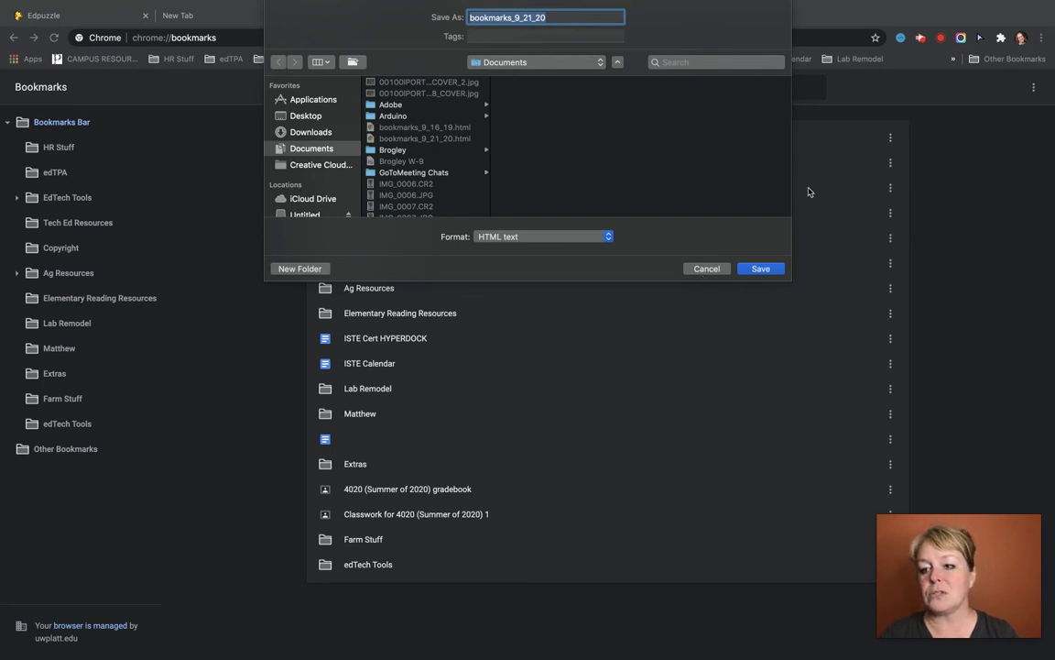
{"action": "left_click", "coordinate": [702, 270]}
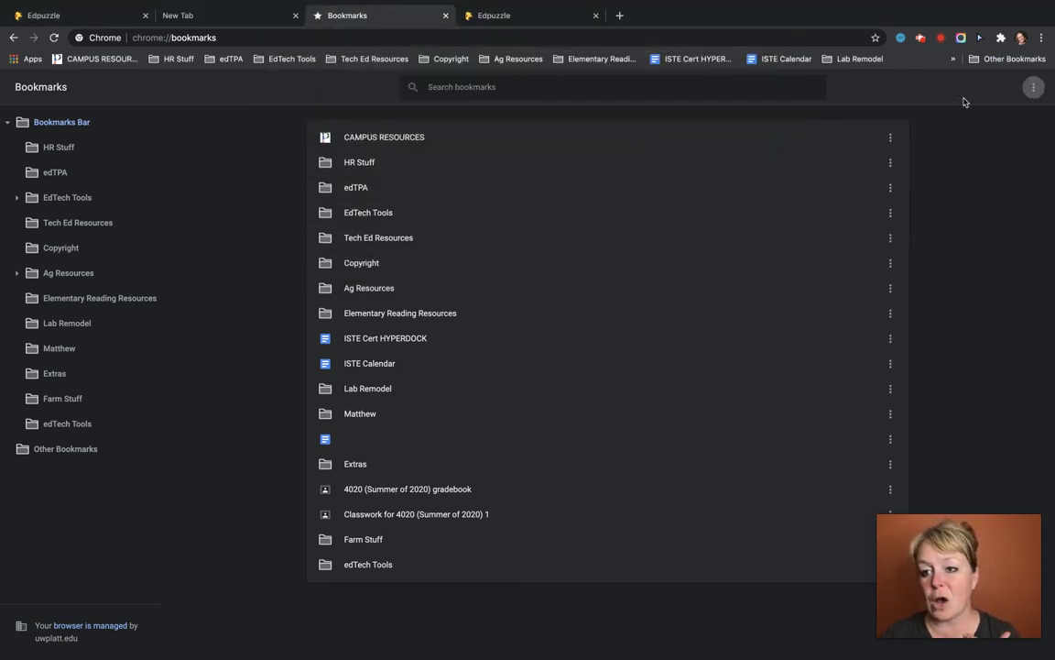
{"action": "left_click", "coordinate": [921, 40]}
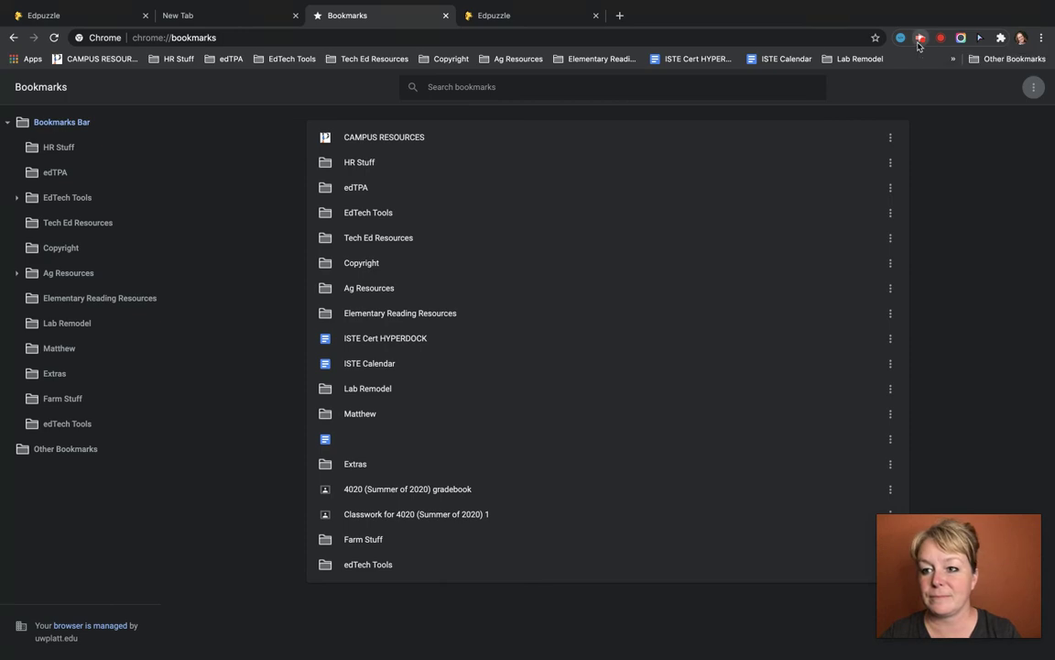